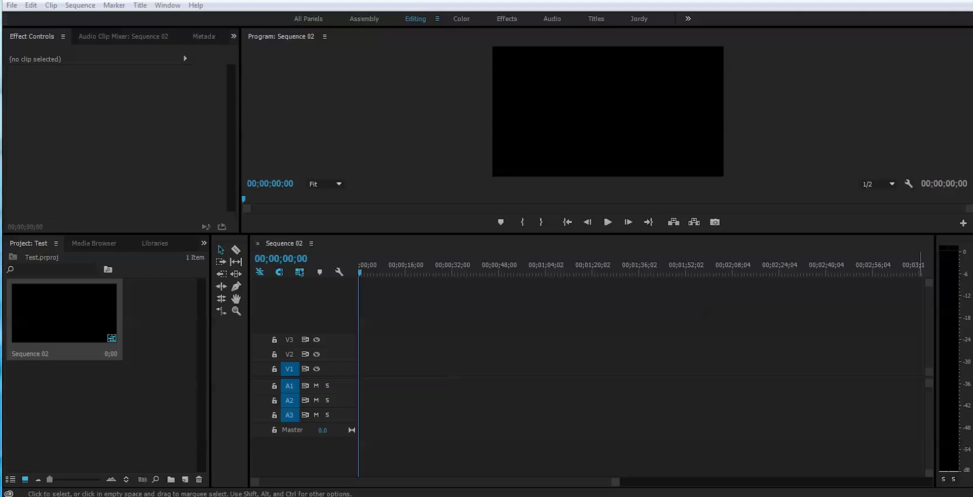
# Step: Add DJI_0005.MP4 to Sequence 02 on V1/A1, keeping the existing sequence settings
pyautogui.moveTo(652, 358); pyautogui.dragTo(280, 379)
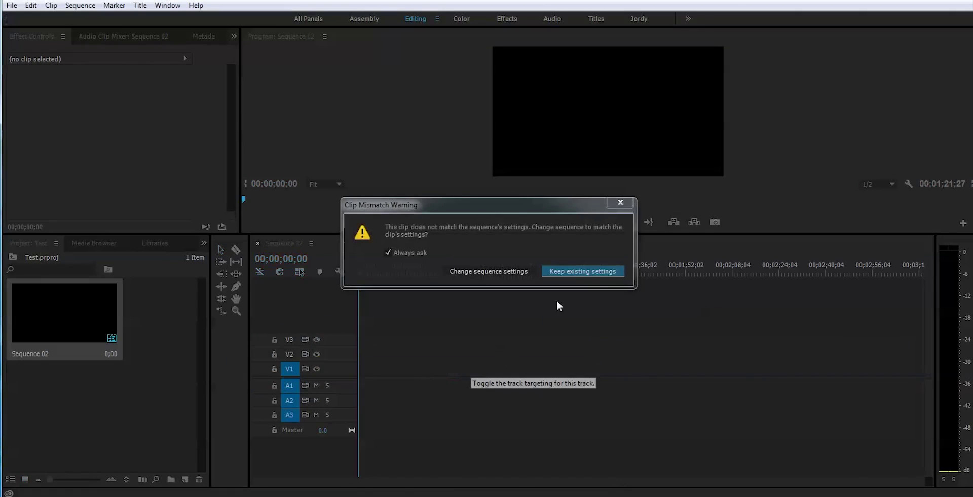
pyautogui.click(566, 274)
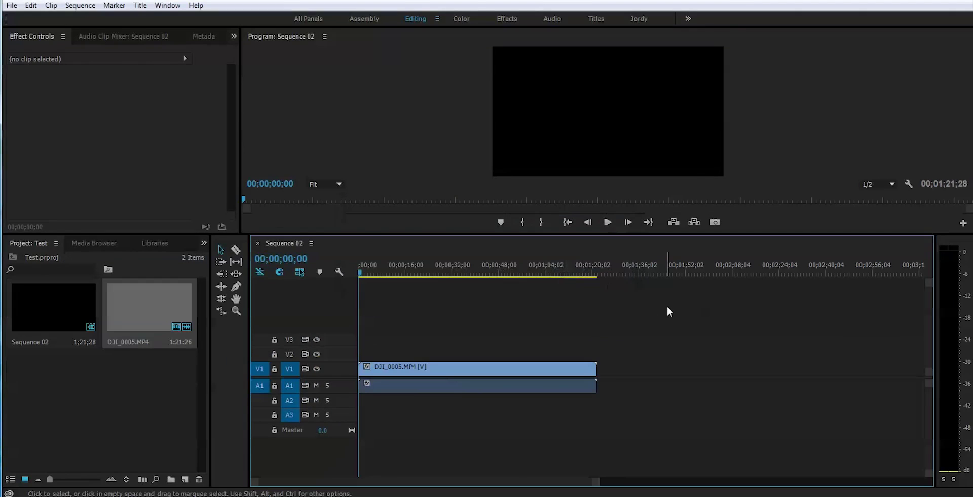
pyautogui.moveTo(360, 274)
pyautogui.mouseDown()
pyautogui.moveTo(390, 274)
pyautogui.moveTo(336, 283)
pyautogui.moveTo(359, 271)
pyautogui.mouseUp()
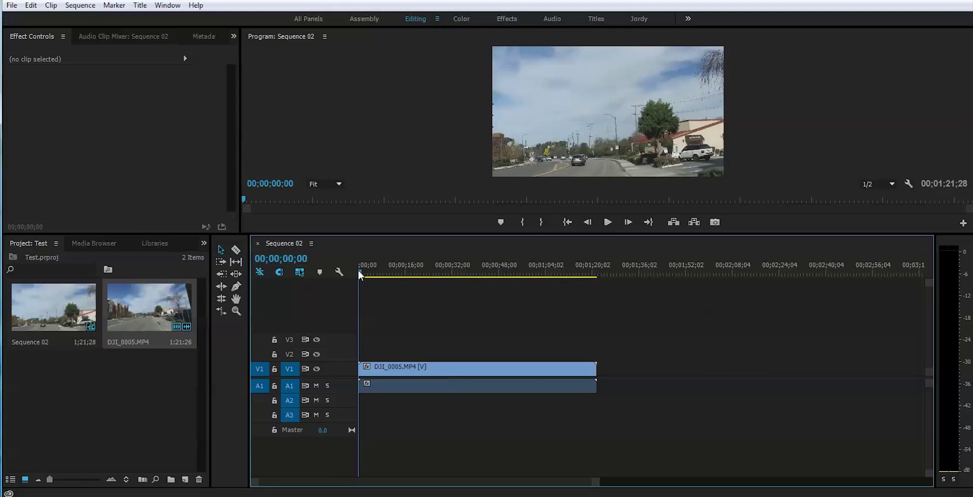
# Step: Cut the road clip at about five seconds (5;07) and delete the part after it
pyautogui.moveTo(597, 481); pyautogui.dragTo(374, 482)
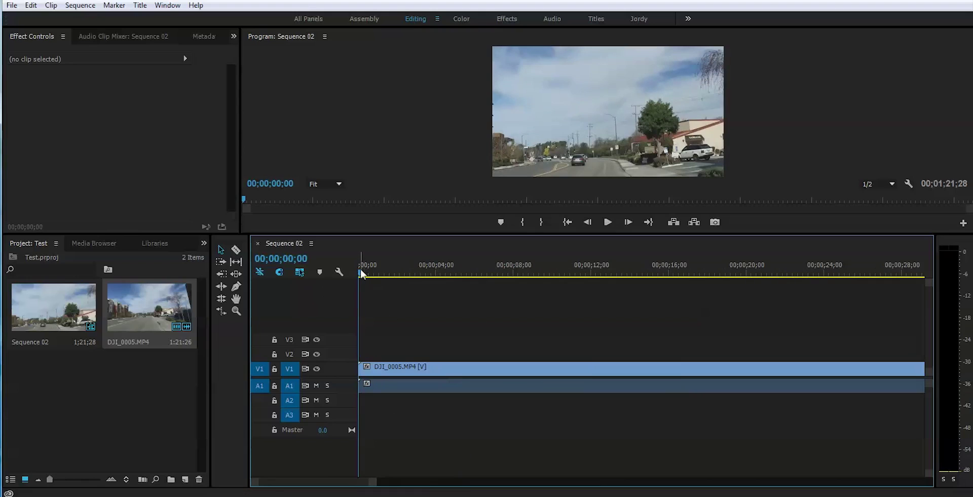
pyautogui.moveTo(360, 270); pyautogui.dragTo(447, 279)
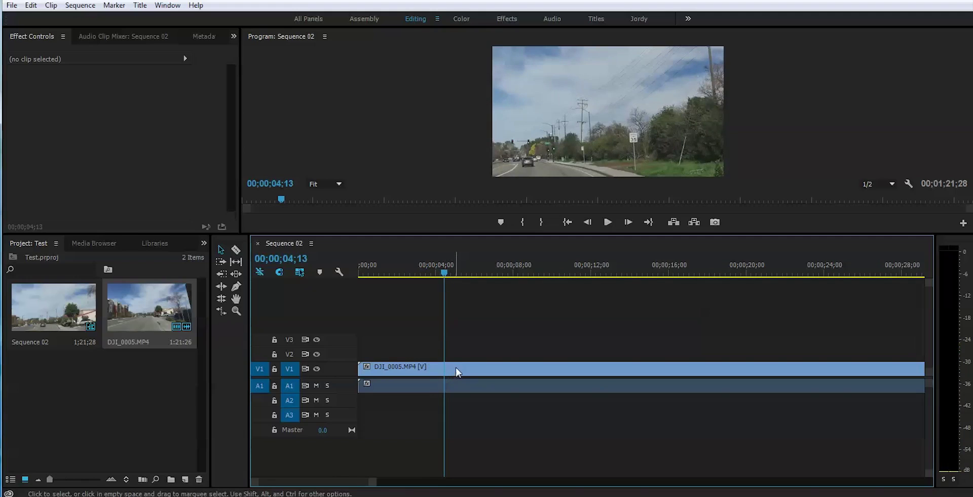
pyautogui.moveTo(443, 277); pyautogui.dragTo(460, 274)
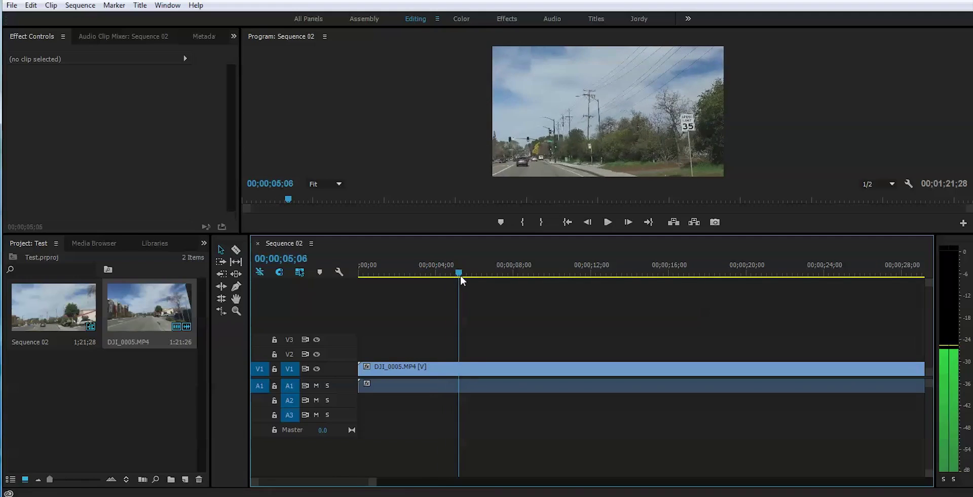
pyautogui.press('c')
pyautogui.click(460, 369)
pyautogui.press('v')
pyautogui.click(479, 370)
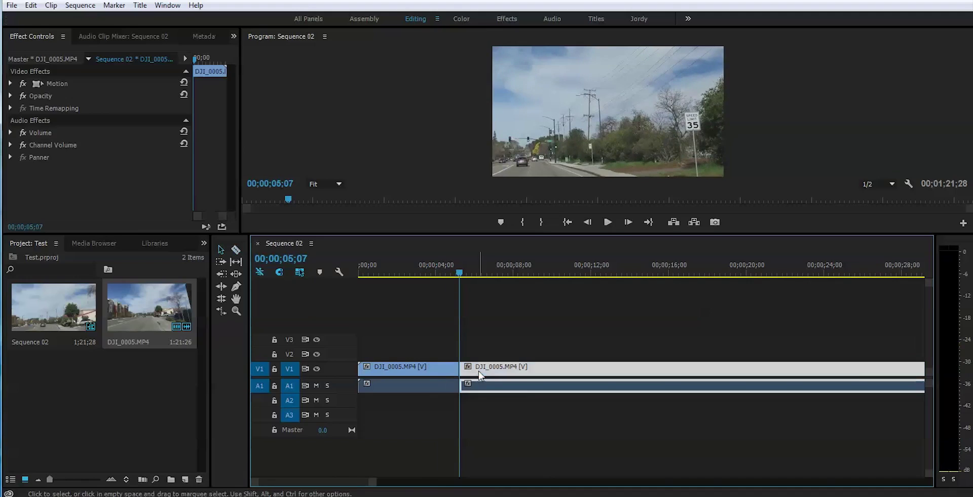
pyautogui.press('Delete')
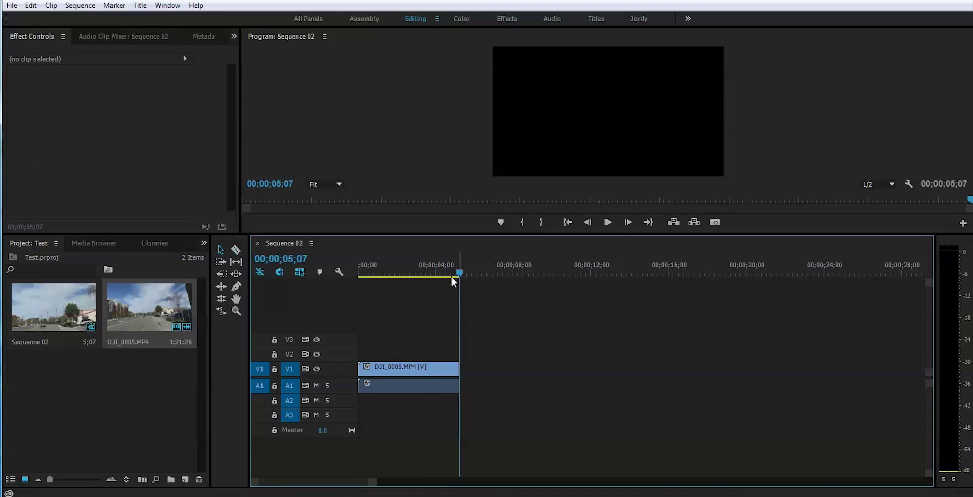
# Step: Mute audio track A1, return the playhead to the start, and select the trimmed clip
pyautogui.moveTo(457, 275); pyautogui.dragTo(377, 277)
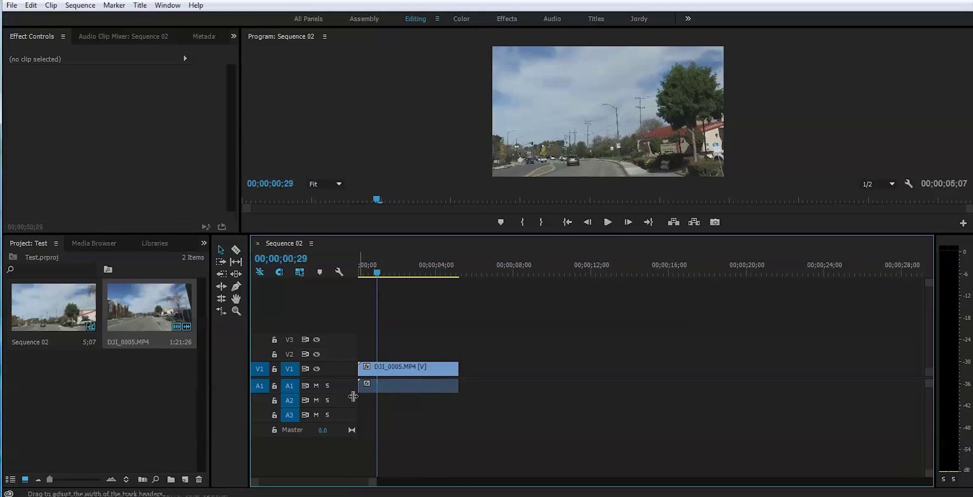
pyautogui.click(316, 386)
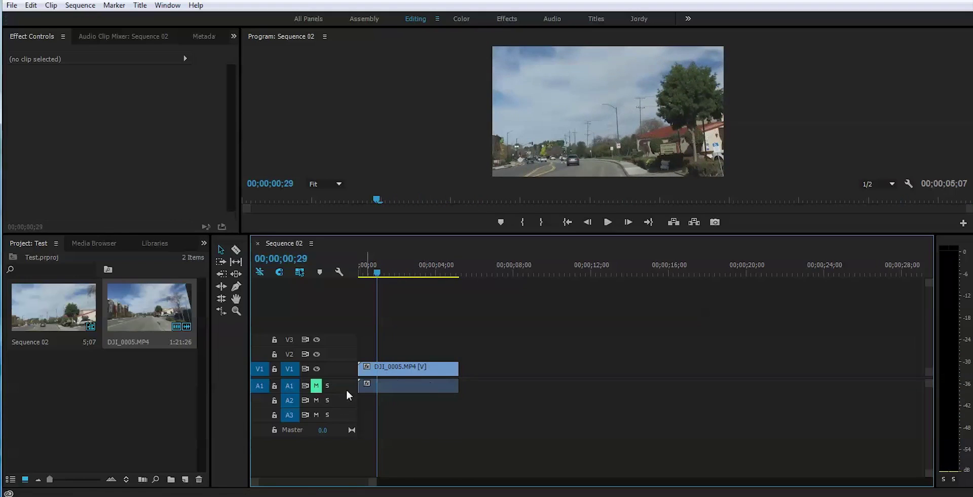
pyautogui.click(379, 272)
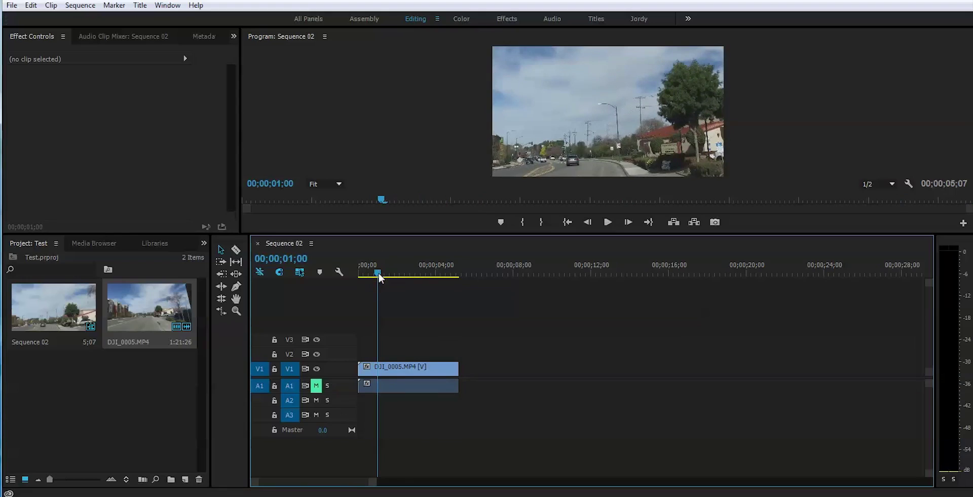
pyautogui.moveTo(378, 273); pyautogui.dragTo(348, 276)
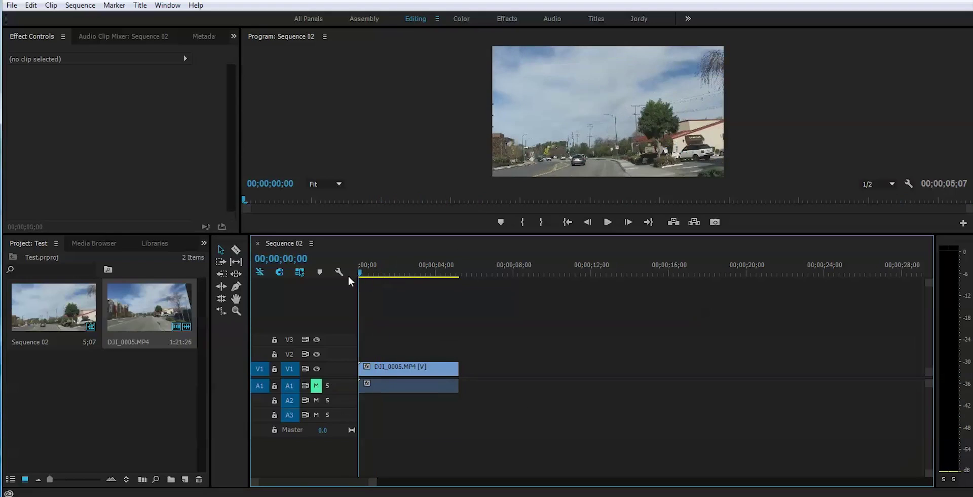
pyautogui.click(395, 370)
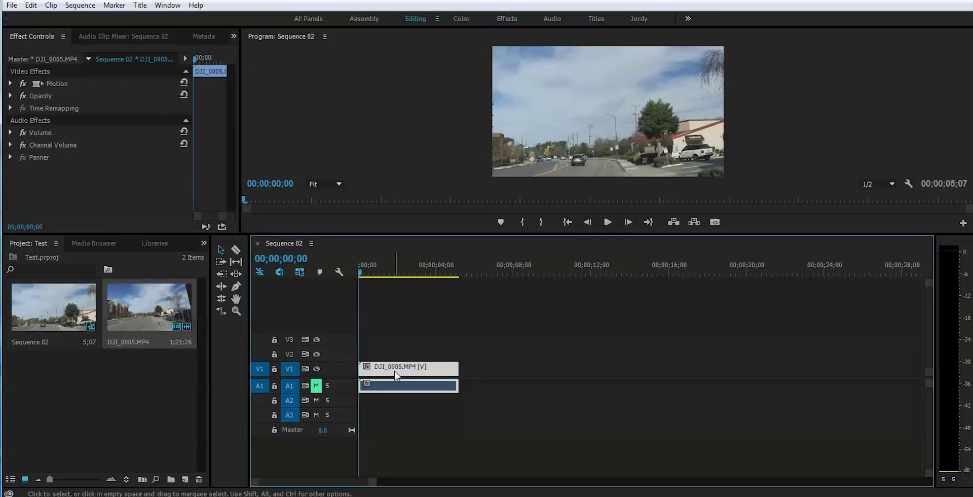
# Step: Fit the road clip to the sequence frame size and trim a few frames off its start
pyautogui.rightClick(425, 372)
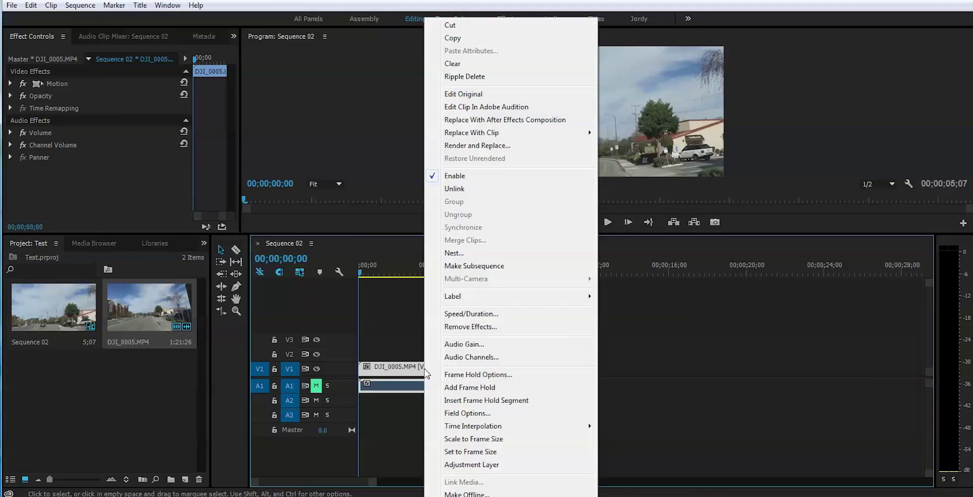
pyautogui.click(455, 439)
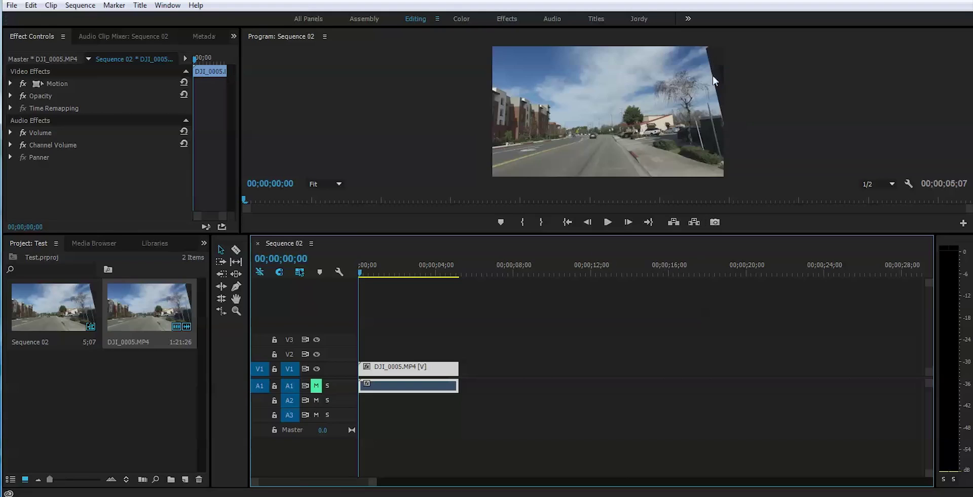
pyautogui.click(362, 274)
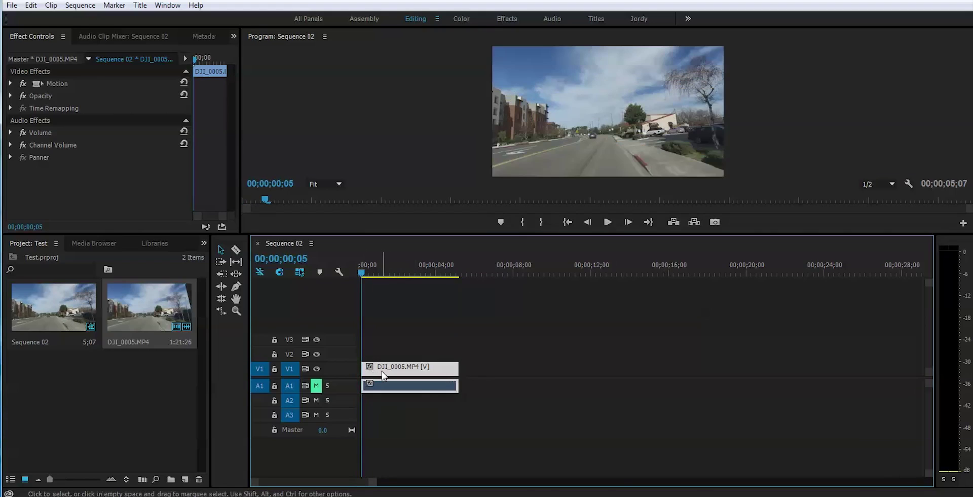
pyautogui.moveTo(363, 368); pyautogui.dragTo(371, 374)
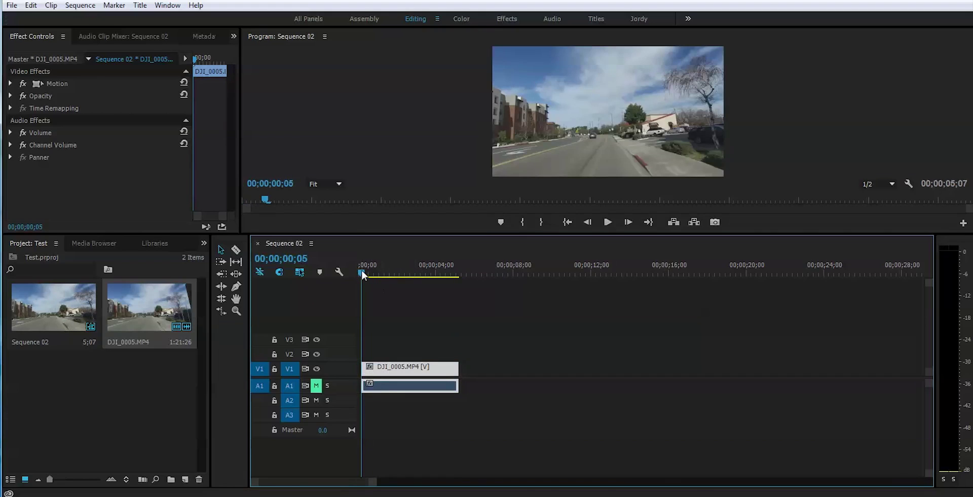
pyautogui.moveTo(363, 273); pyautogui.dragTo(379, 274)
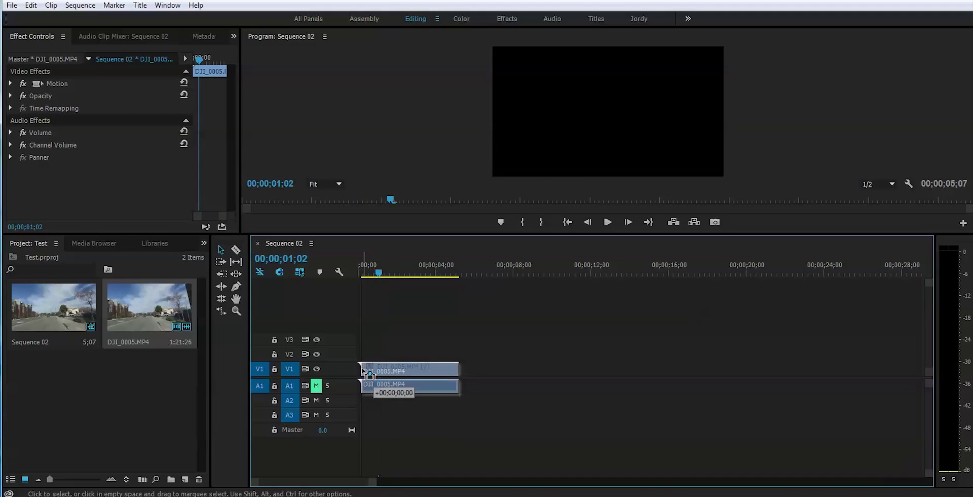
pyautogui.moveTo(380, 373); pyautogui.dragTo(382, 374)
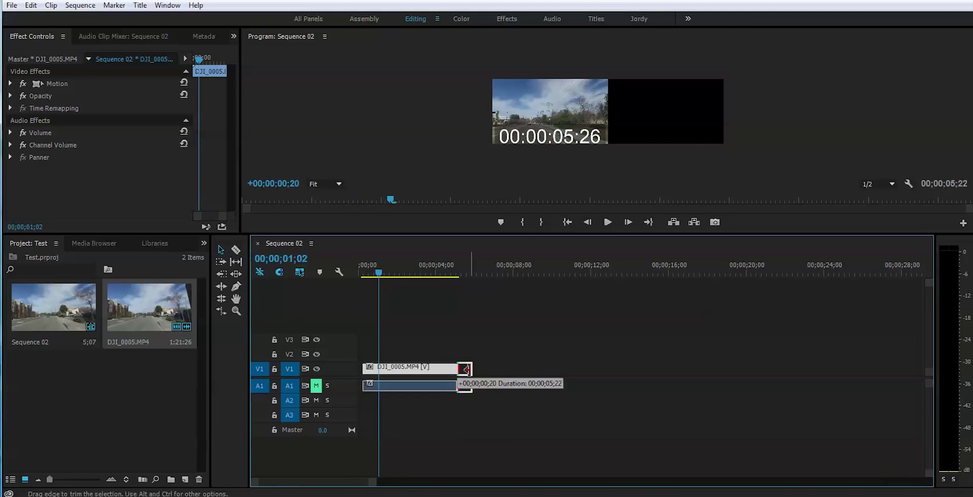
# Step: Extend the clip's end and slide it left to start at 00;00;00;00
pyautogui.moveTo(452, 374); pyautogui.dragTo(466, 374)
pyautogui.moveTo(376, 274); pyautogui.dragTo(372, 273)
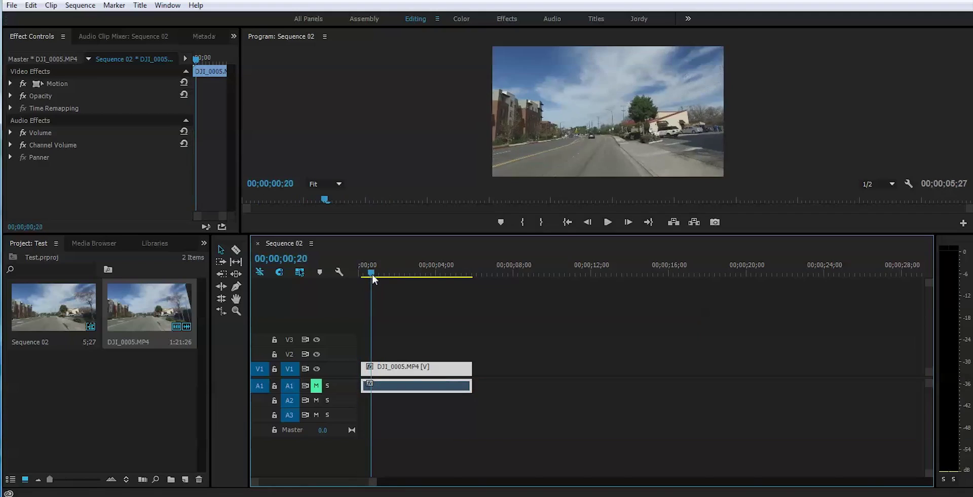
pyautogui.moveTo(403, 374); pyautogui.dragTo(403, 375)
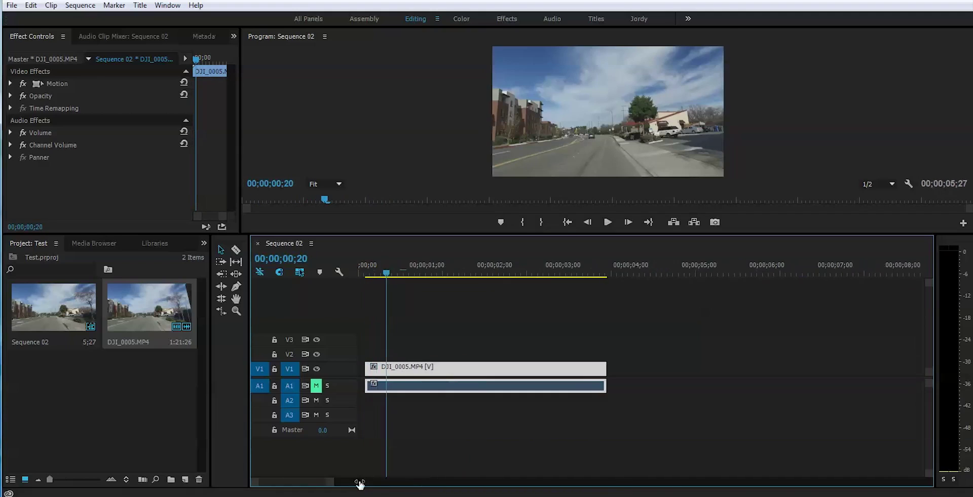
pyautogui.moveTo(370, 481); pyautogui.dragTo(384, 482)
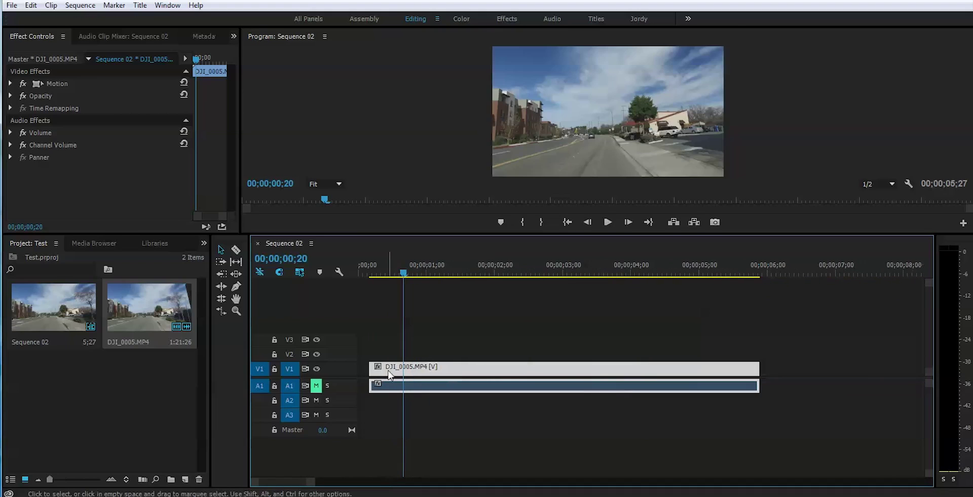
pyautogui.moveTo(393, 374); pyautogui.dragTo(375, 374)
# Step: Enable Reverse Speed in the clip's Speed/Duration settings, giving -100% playback
pyautogui.rightClick(452, 373)
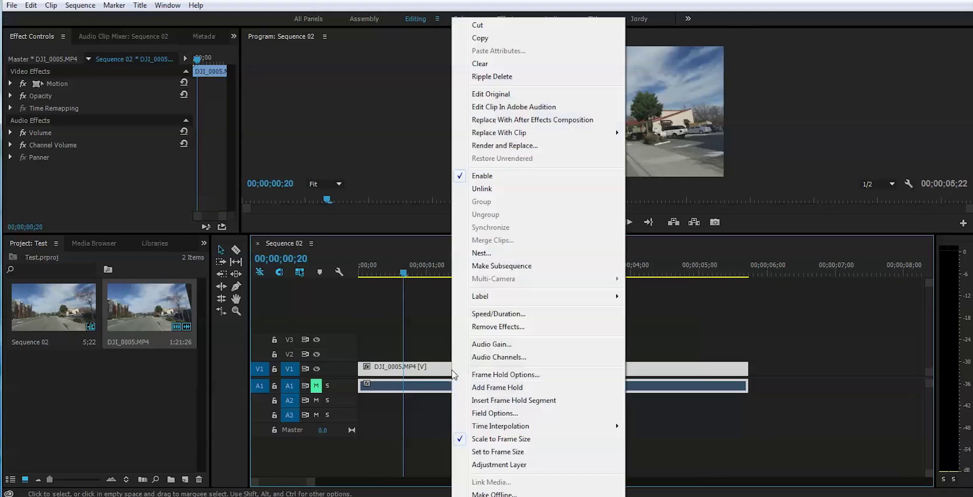
pyautogui.click(493, 315)
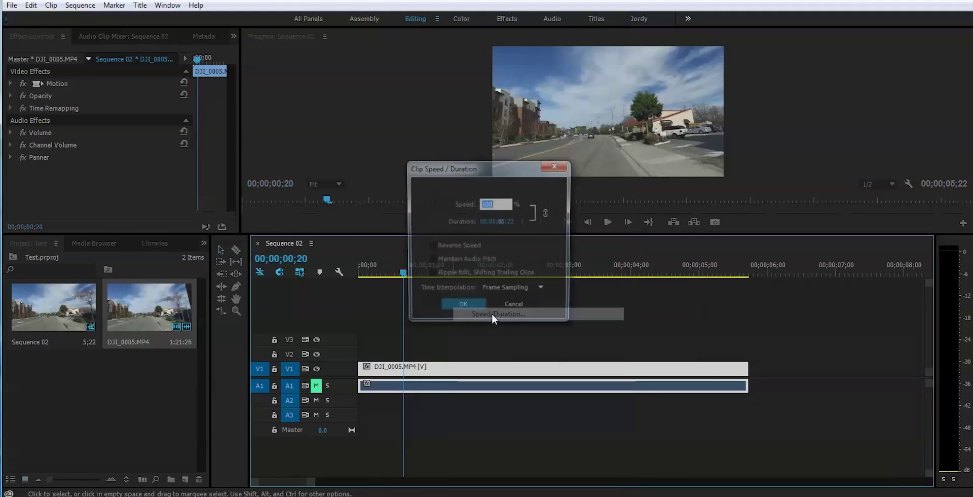
pyautogui.click(431, 246)
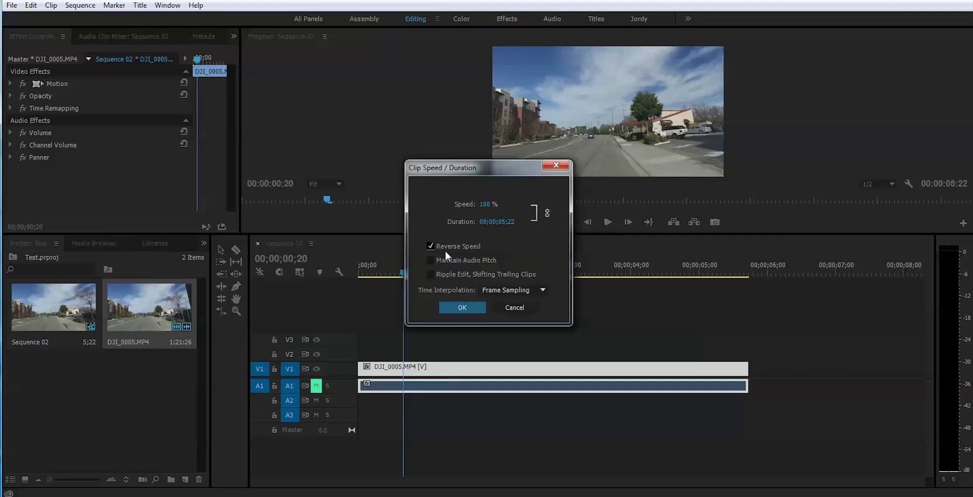
pyautogui.click(459, 307)
pyautogui.moveTo(406, 276)
pyautogui.mouseDown()
pyautogui.moveTo(337, 276)
pyautogui.moveTo(741, 329)
pyautogui.moveTo(343, 323)
pyautogui.mouseUp()
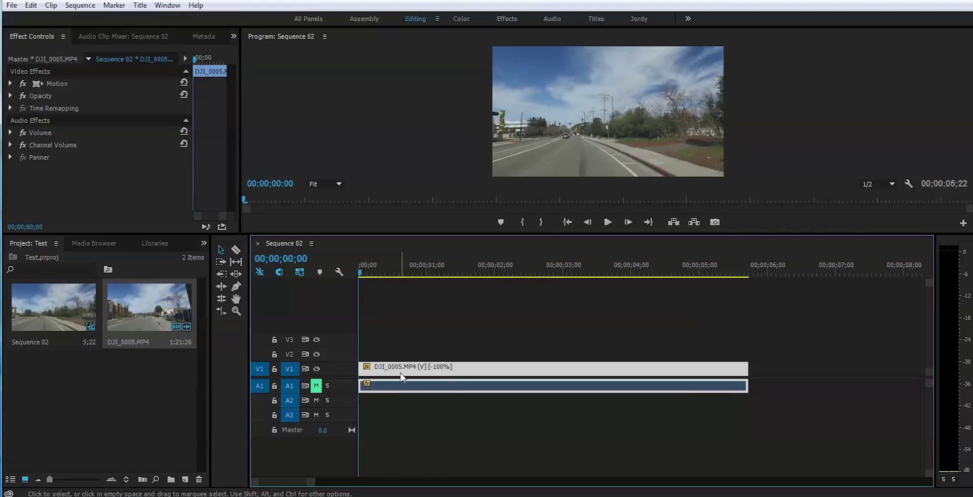
# Step: Under Motion, keyframe Scale on the clip's last frame and raise it to about 168
pyautogui.click(10, 83)
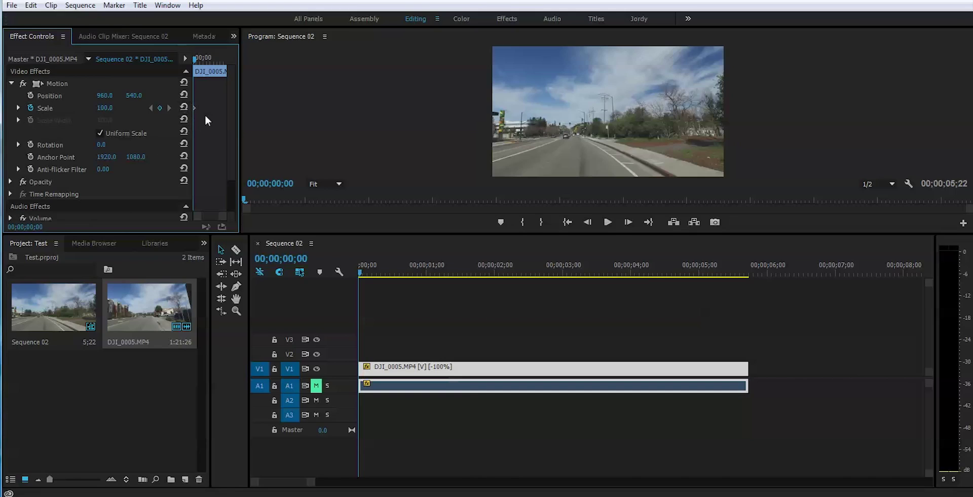
pyautogui.moveTo(361, 273)
pyautogui.mouseDown()
pyautogui.moveTo(636, 293)
pyautogui.moveTo(707, 284)
pyautogui.moveTo(749, 303)
pyautogui.mouseUp()
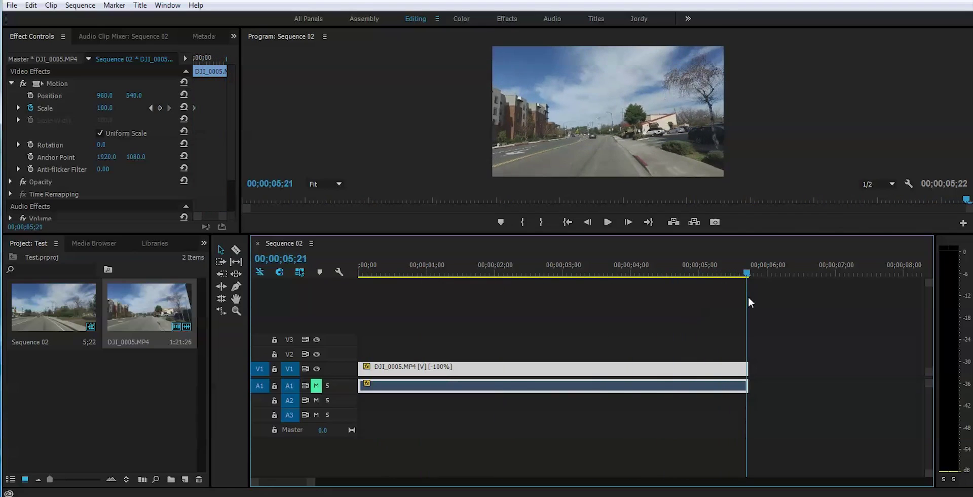
pyautogui.click(629, 221)
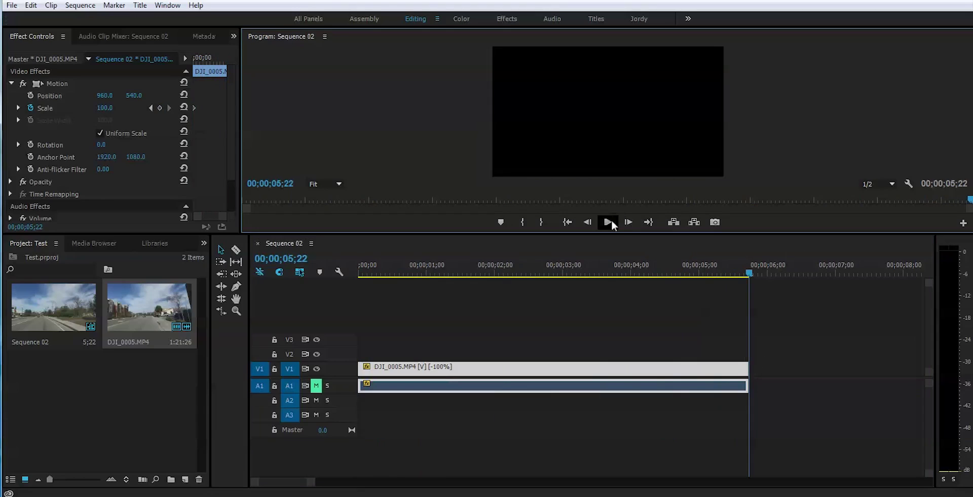
pyautogui.click(587, 221)
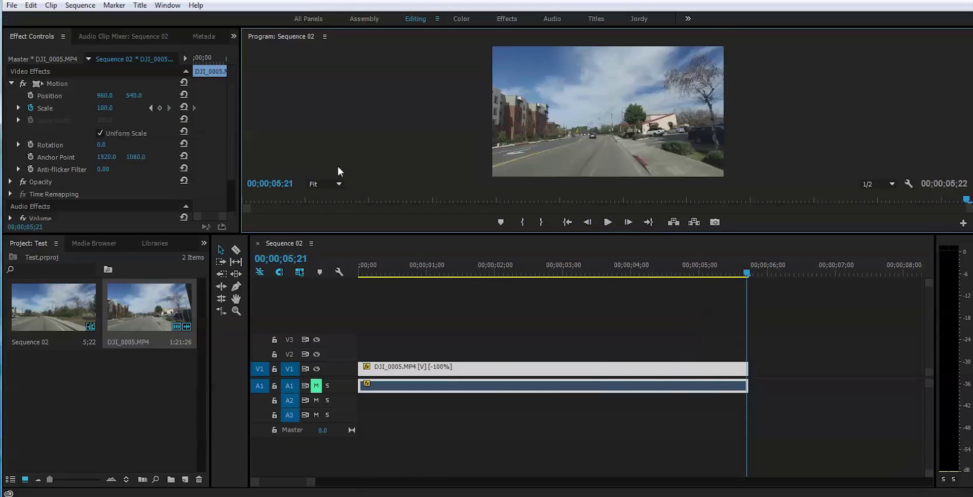
pyautogui.click(160, 108)
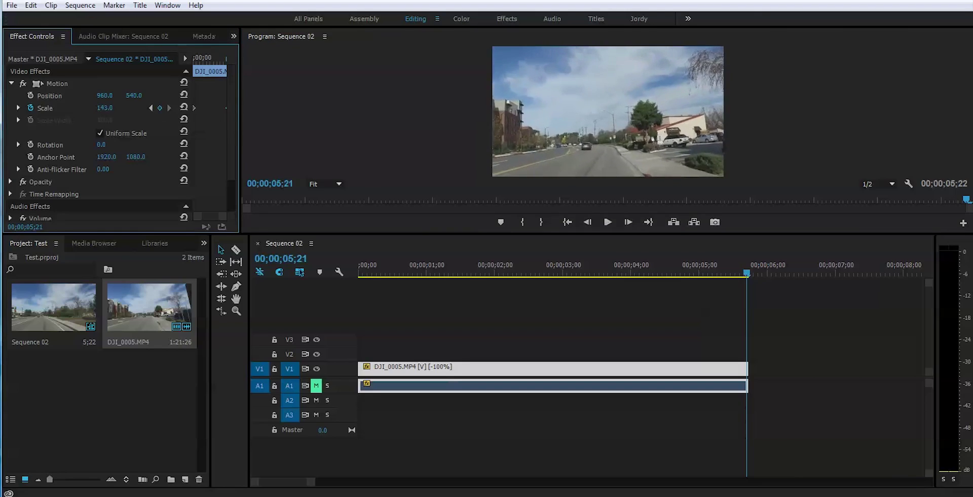
pyautogui.moveTo(105, 107)
pyautogui.mouseDown()
pyautogui.moveTo(144, 107)
pyautogui.moveTo(124, 113)
pyautogui.mouseUp()
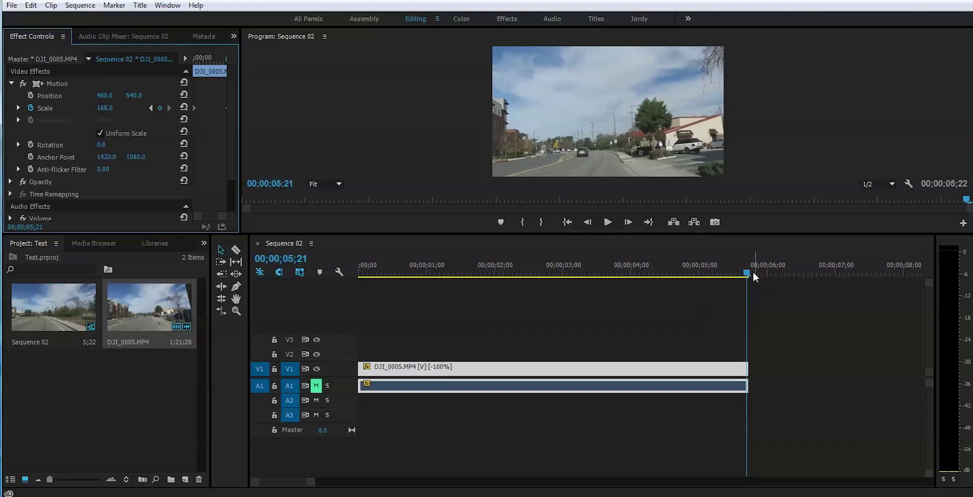
pyautogui.moveTo(754, 277); pyautogui.dragTo(350, 260)
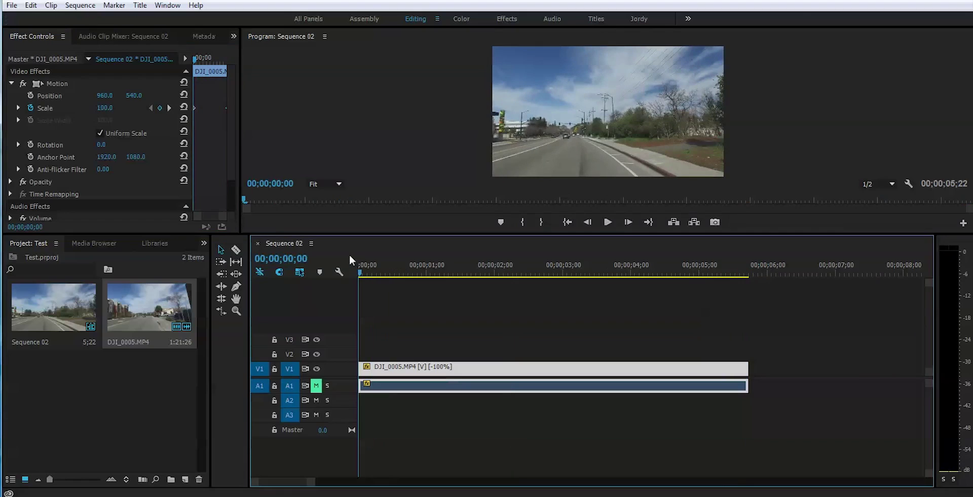
pyautogui.click(606, 223)
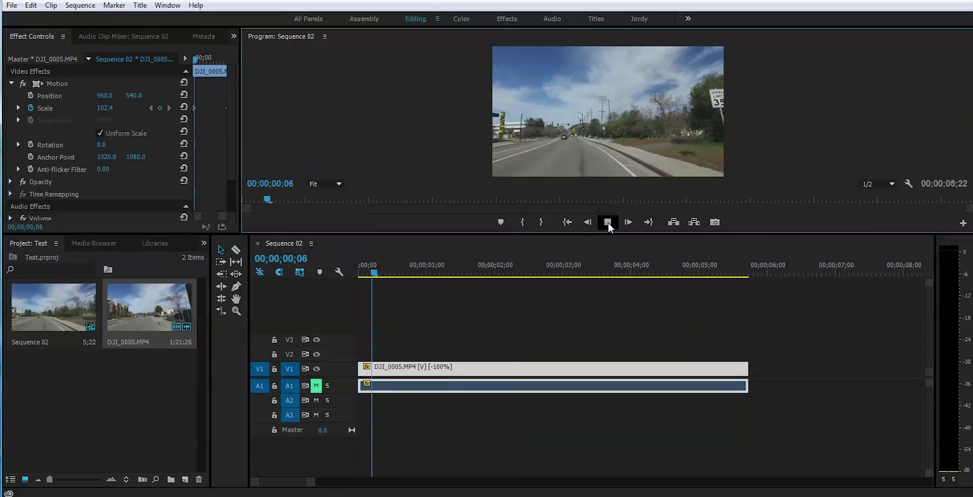